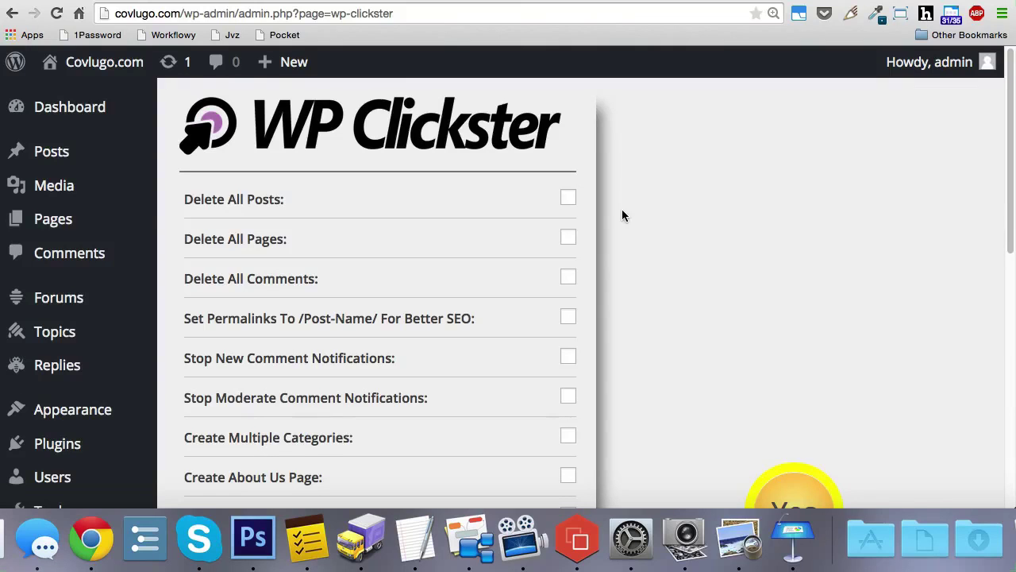
# Tick Delete All Posts, Delete All Pages, Delete All Comments and Set Permalinks To /Post-Name/
pyautogui.scroll(-2, 621, 208)
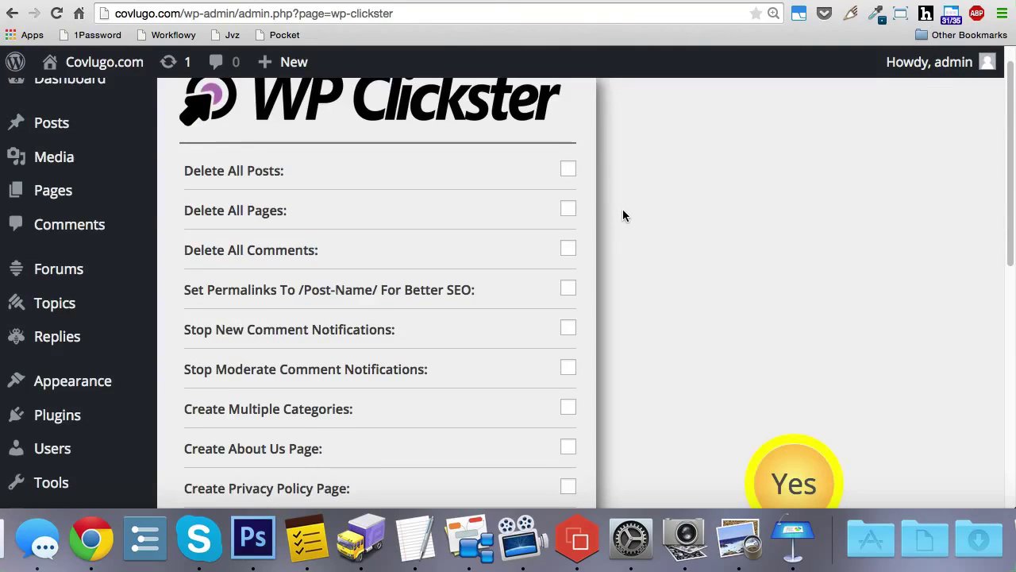
pyautogui.scroll(-2, 626, 209)
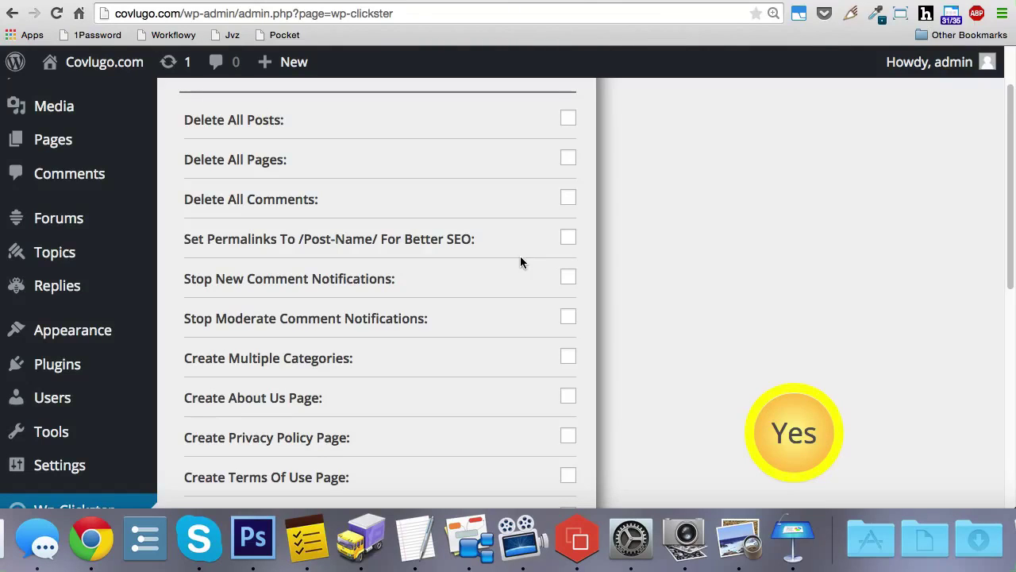
pyautogui.click(567, 121)
pyautogui.click(569, 160)
pyautogui.click(568, 197)
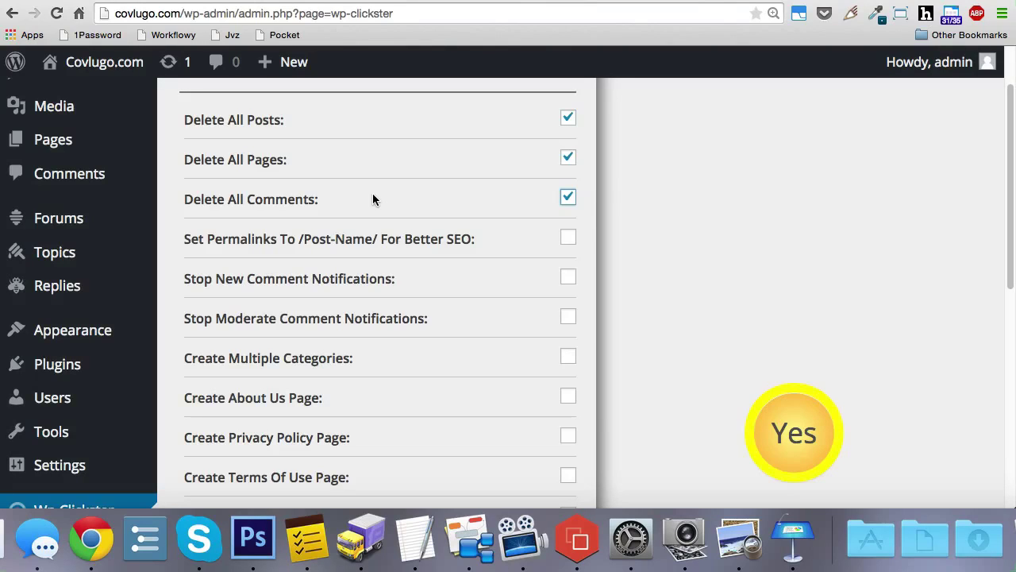
pyautogui.press('Tab')
pyautogui.click(568, 239)
# Stop new and moderate comment notifications and enable Create Multiple Categories
pyautogui.scroll(-1, 509, 234)
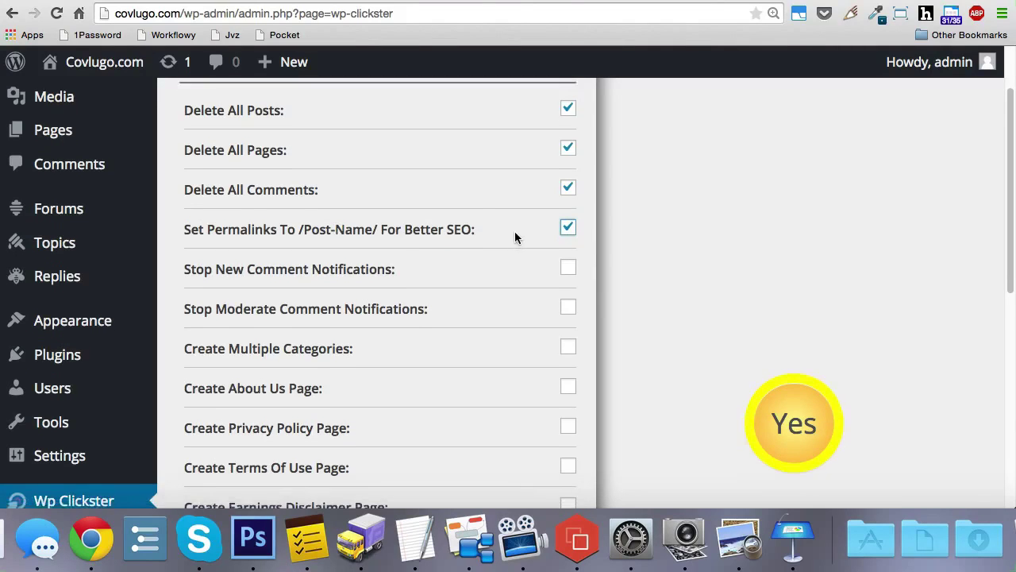
pyautogui.click(572, 229)
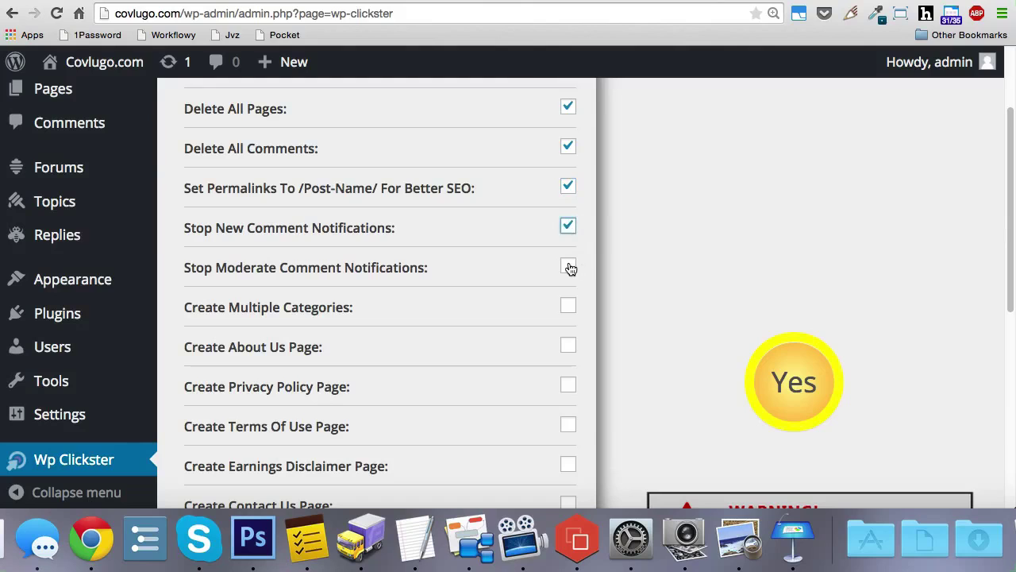
pyautogui.click(568, 267)
pyautogui.scroll(-1, 524, 264)
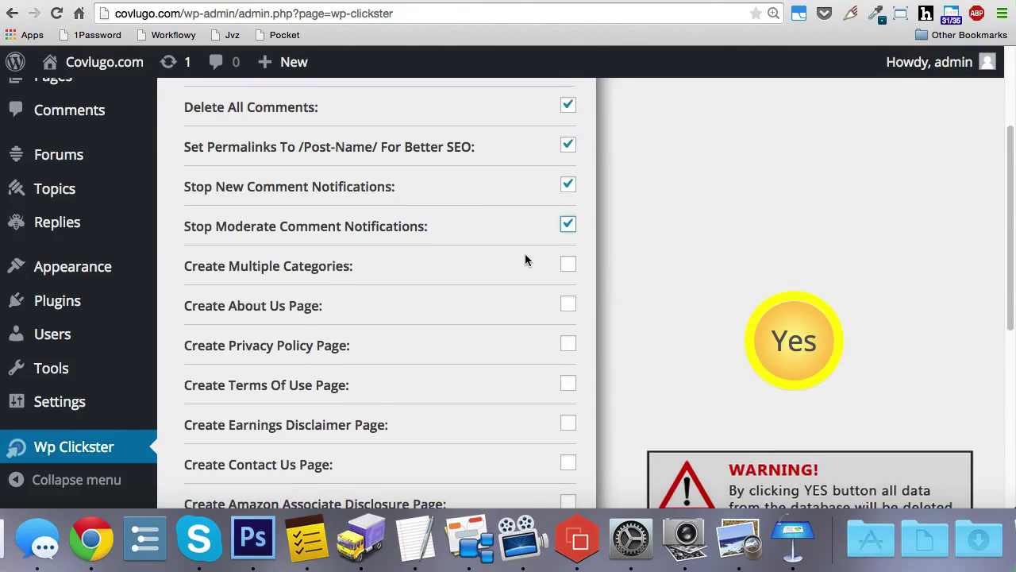
pyautogui.scroll(-1, 543, 237)
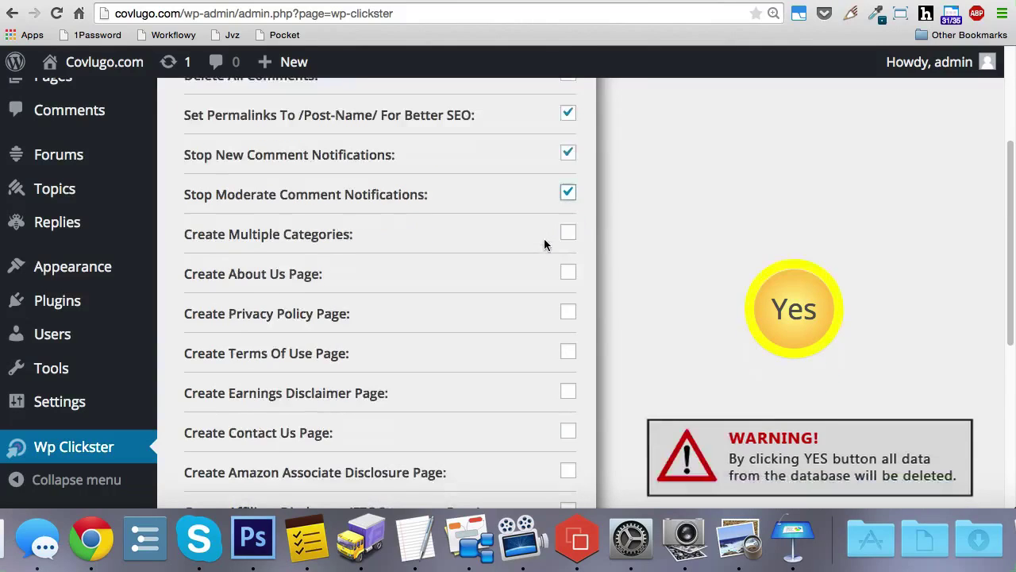
pyautogui.click(567, 234)
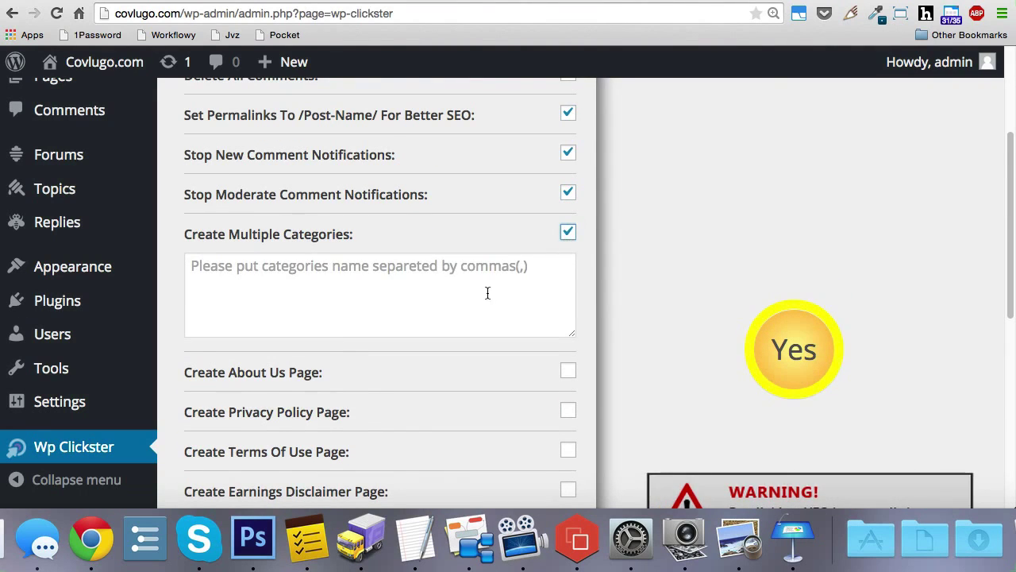
# Tick the About Us, Privacy Policy, Terms Of Use, Earnings Disclaimer and Contact Us page options
pyautogui.scroll(-2, 562, 262)
pyautogui.click(568, 285)
pyautogui.click(568, 325)
pyautogui.click(568, 365)
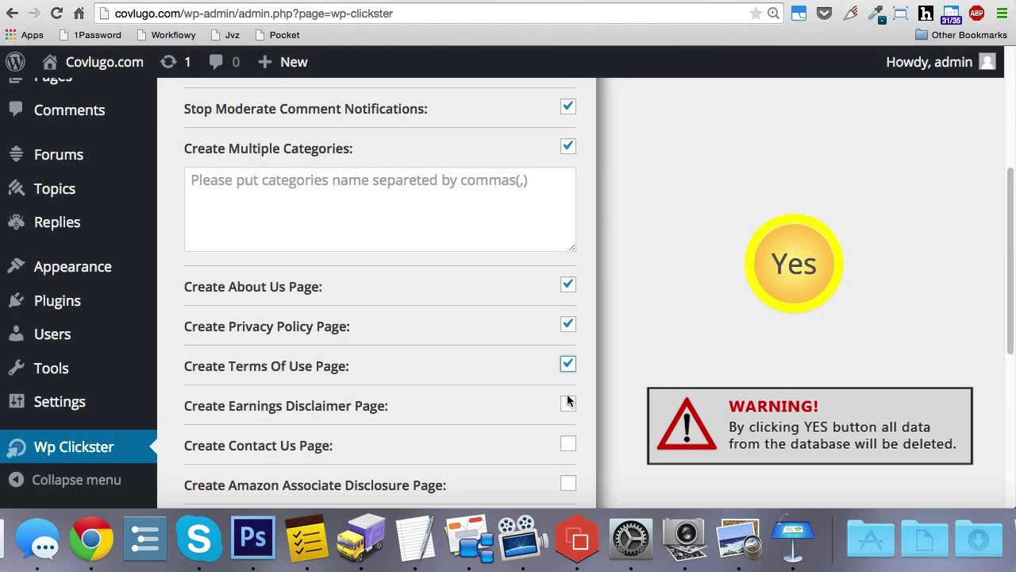
pyautogui.click(568, 405)
pyautogui.scroll(-2, 418, 320)
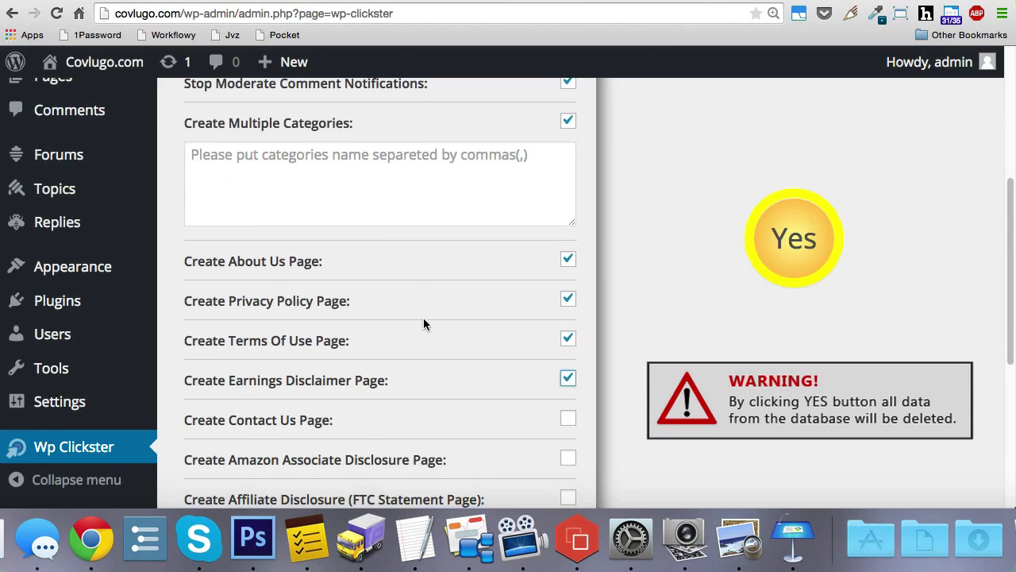
pyautogui.scroll(-1, 341, 303)
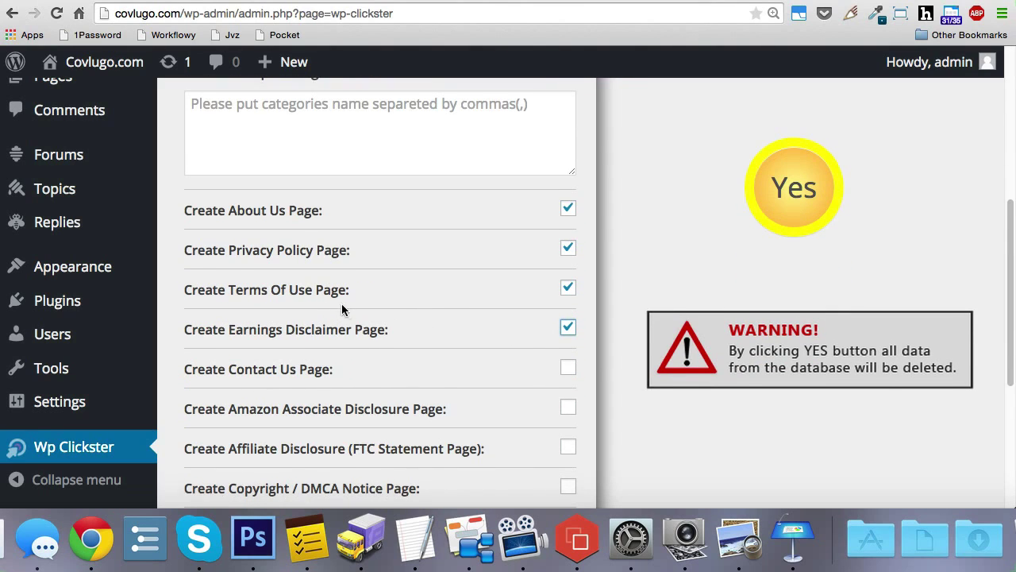
pyautogui.click(568, 343)
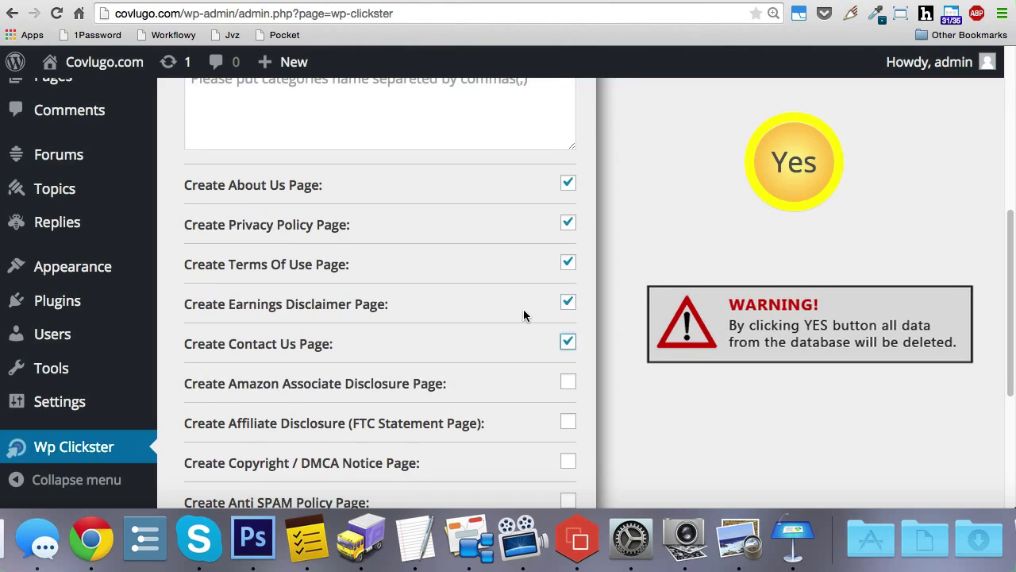
pyautogui.scroll(-1, 523, 309)
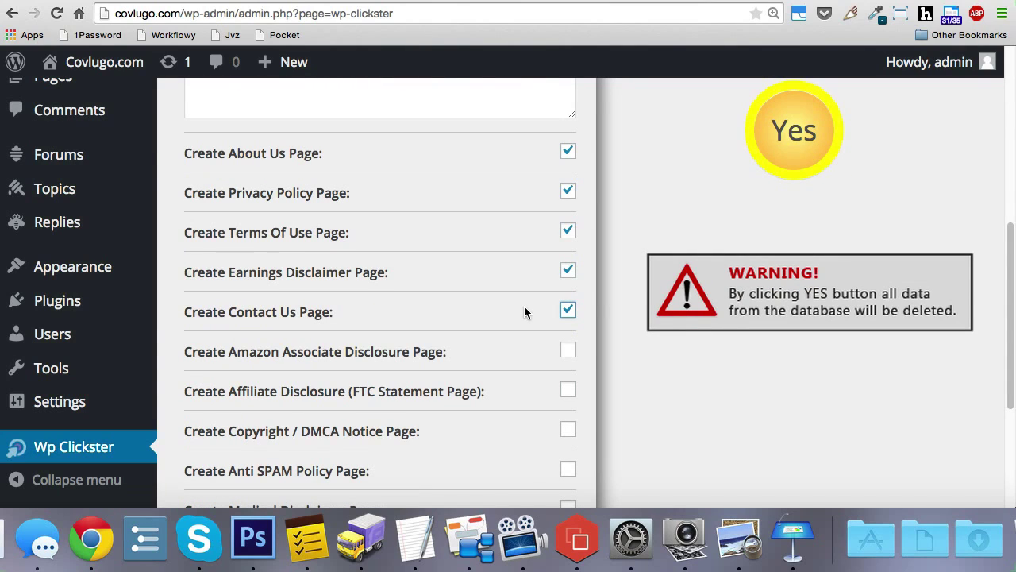
pyautogui.scroll(-2, 513, 279)
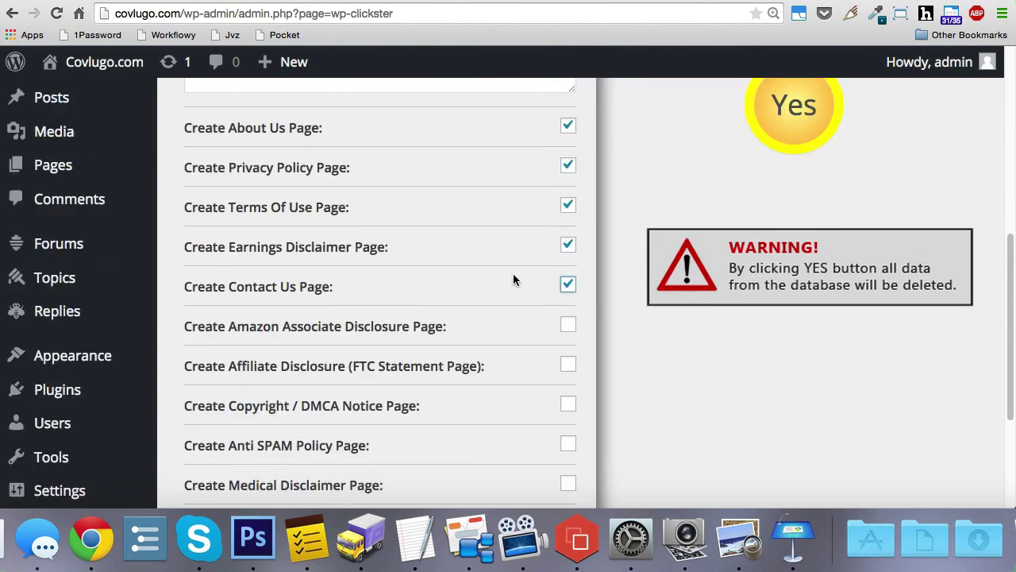
pyautogui.scroll(-1, 514, 271)
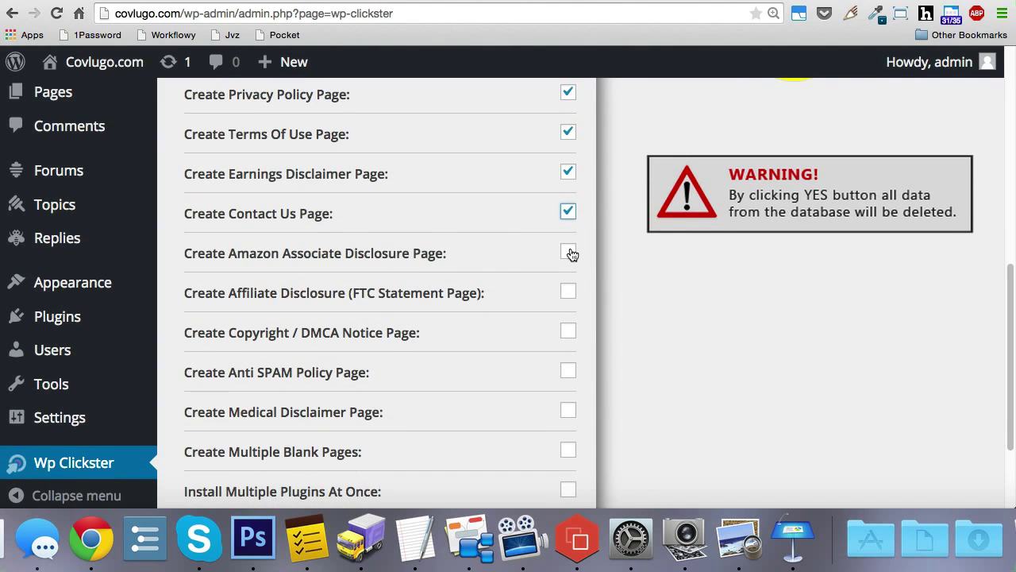
# Enable the Amazon Associate Disclosure page with Amazon US as the marketplace
pyautogui.click(568, 253)
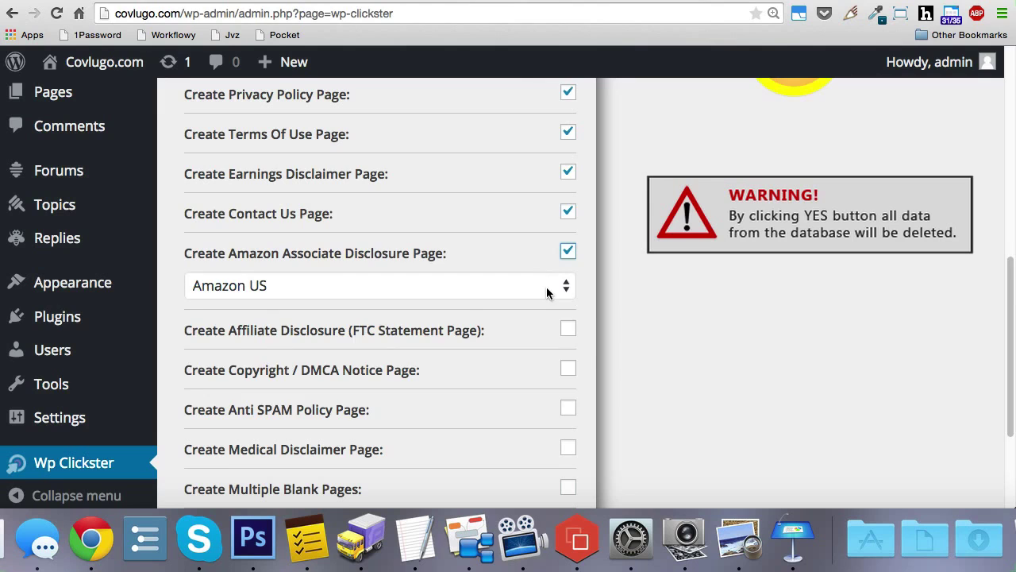
pyautogui.click(544, 286)
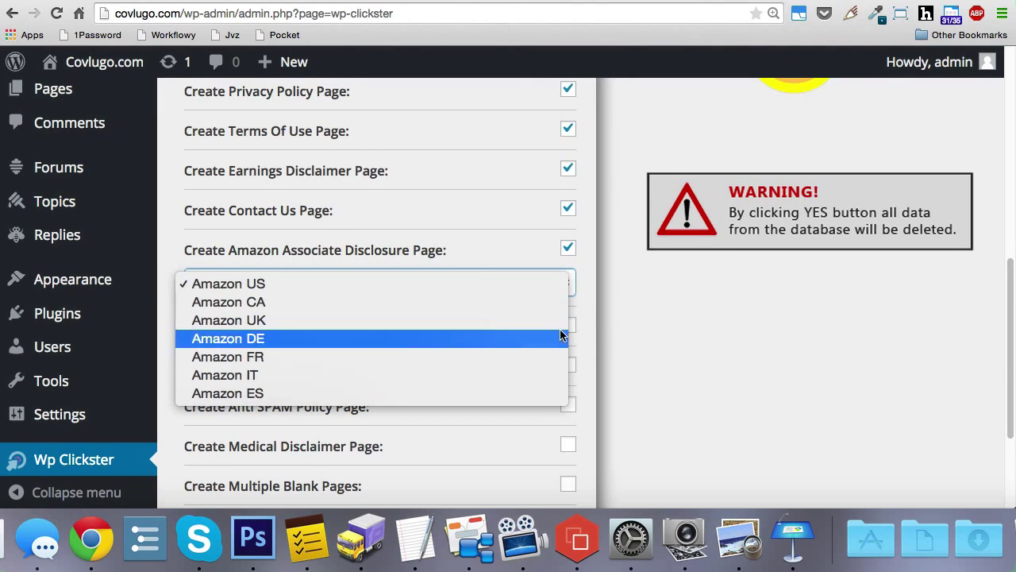
pyautogui.click(625, 315)
# Tick the Affiliate Disclosure, Copyright / DMCA Notice, Anti SPAM Policy and Medical Disclaimer pages
pyautogui.click(569, 326)
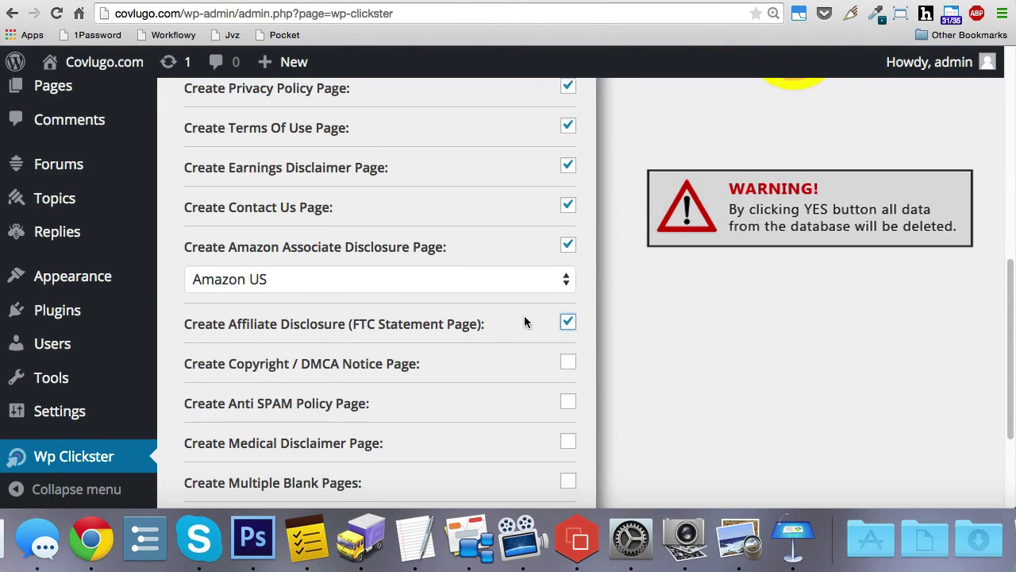
pyautogui.scroll(-1, 524, 315)
pyautogui.click(524, 315)
pyautogui.scroll(-1, 556, 310)
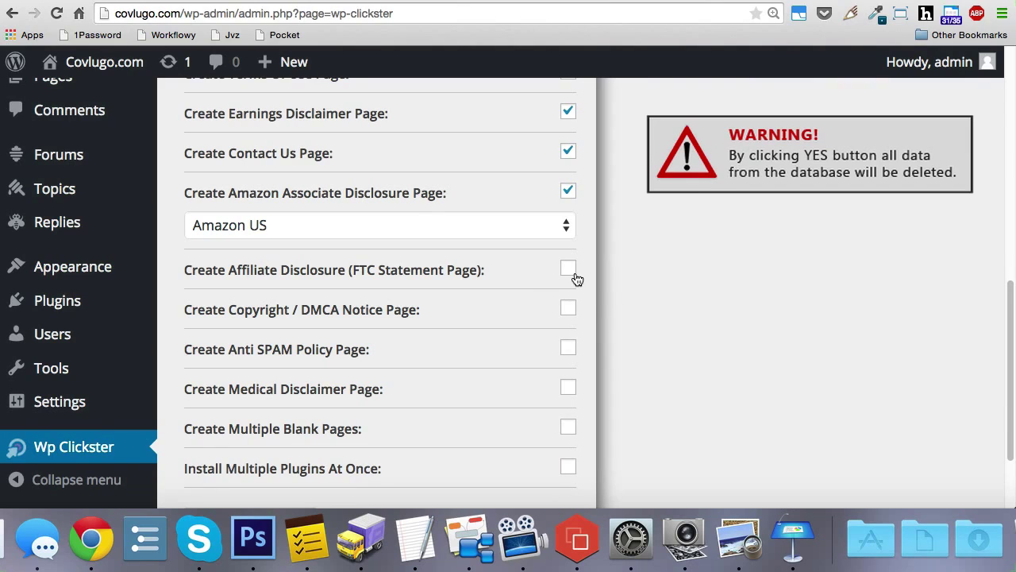
pyautogui.click(571, 271)
pyautogui.click(567, 311)
pyautogui.click(569, 350)
pyautogui.click(567, 389)
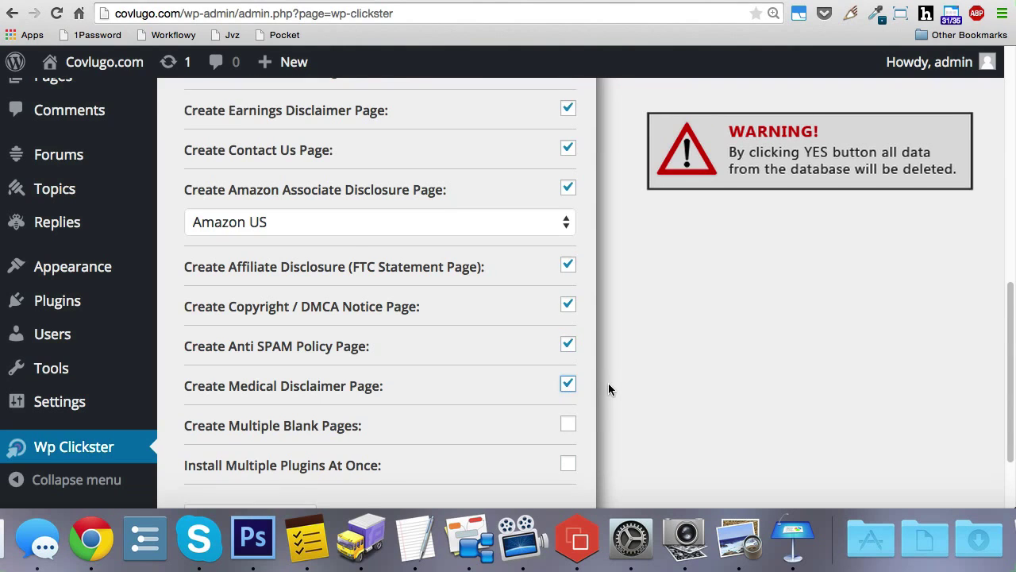
pyautogui.scroll(-3, 603, 382)
# Tick Create Multiple Blank Pages and Install Multiple Plugins At Once, leaving the plugin URLs field empty
pyautogui.click(568, 323)
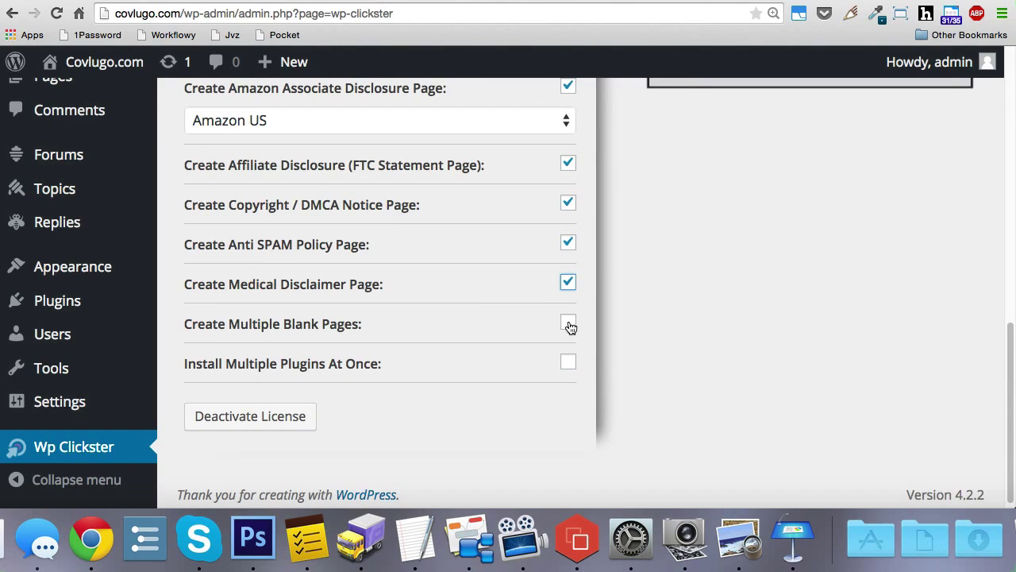
pyautogui.scroll(-2, 548, 381)
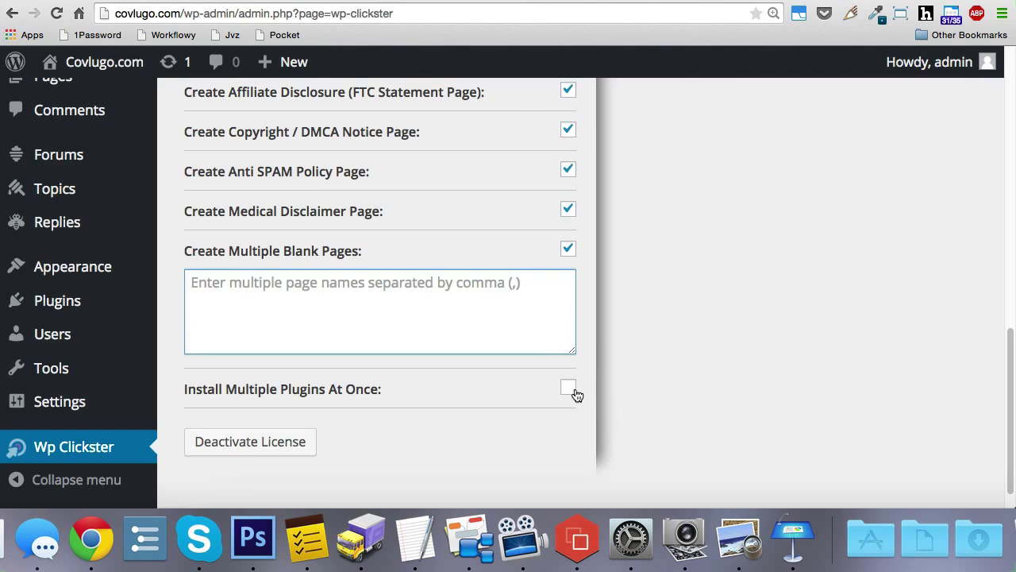
pyautogui.click(568, 387)
pyautogui.scroll(-1, 596, 383)
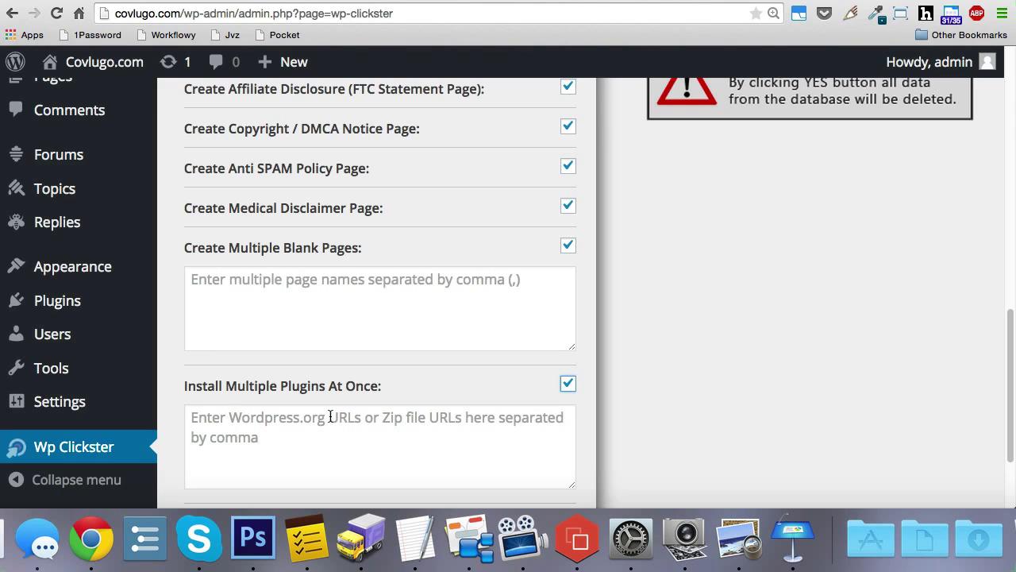
pyautogui.click(405, 429)
pyautogui.click(487, 340)
pyautogui.click(618, 338)
pyautogui.scroll(1, 620, 342)
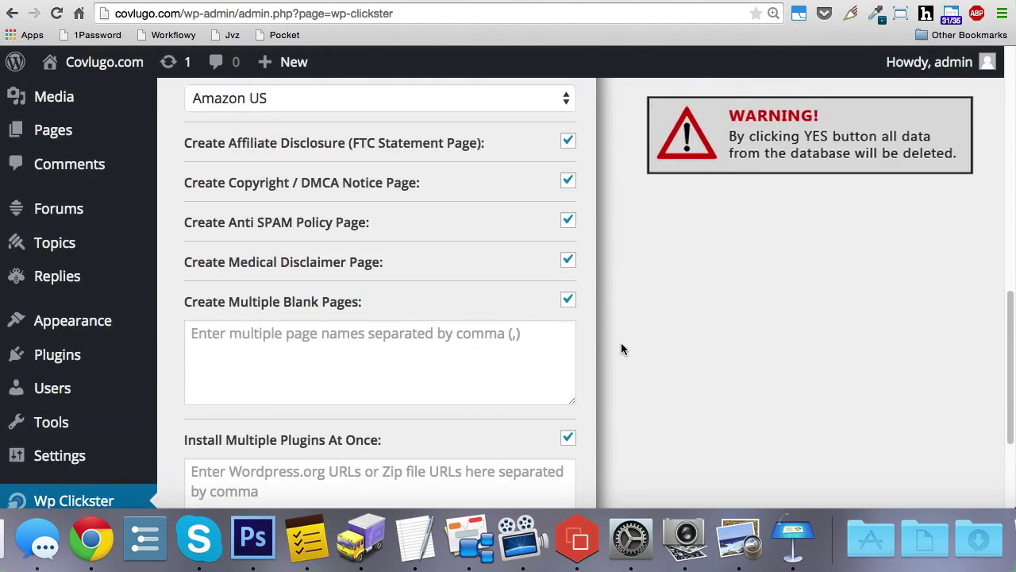
pyautogui.scroll(10, 621, 348)
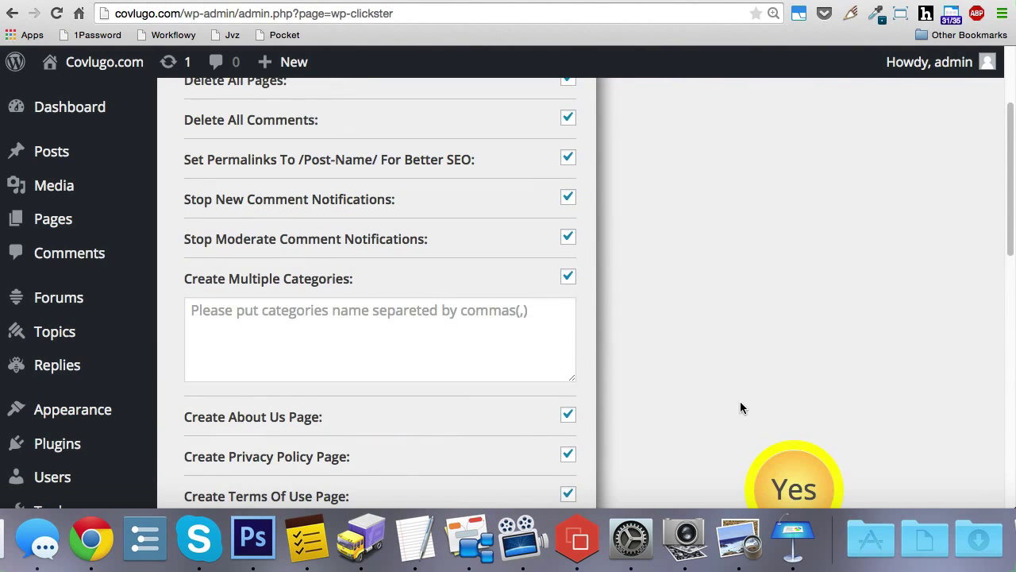
pyautogui.scroll(-1, 740, 403)
pyautogui.scroll(-1, 739, 368)
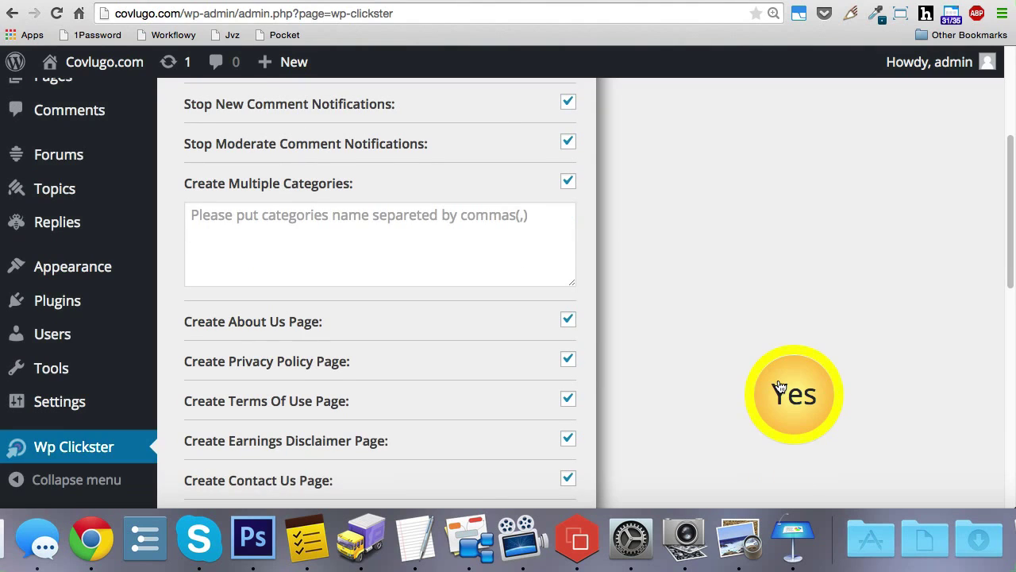
pyautogui.scroll(5, 757, 354)
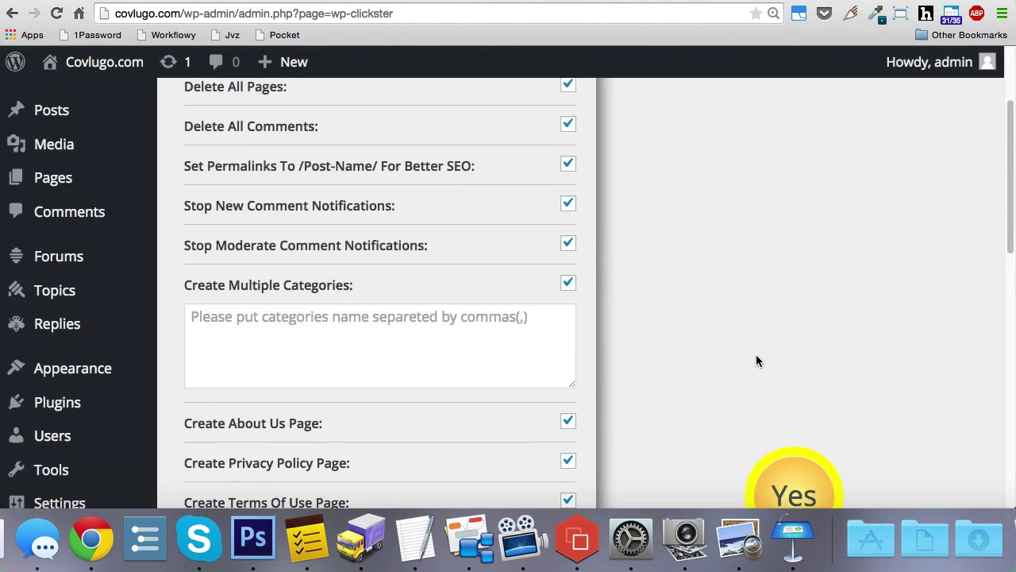
pyautogui.scroll(1, 702, 290)
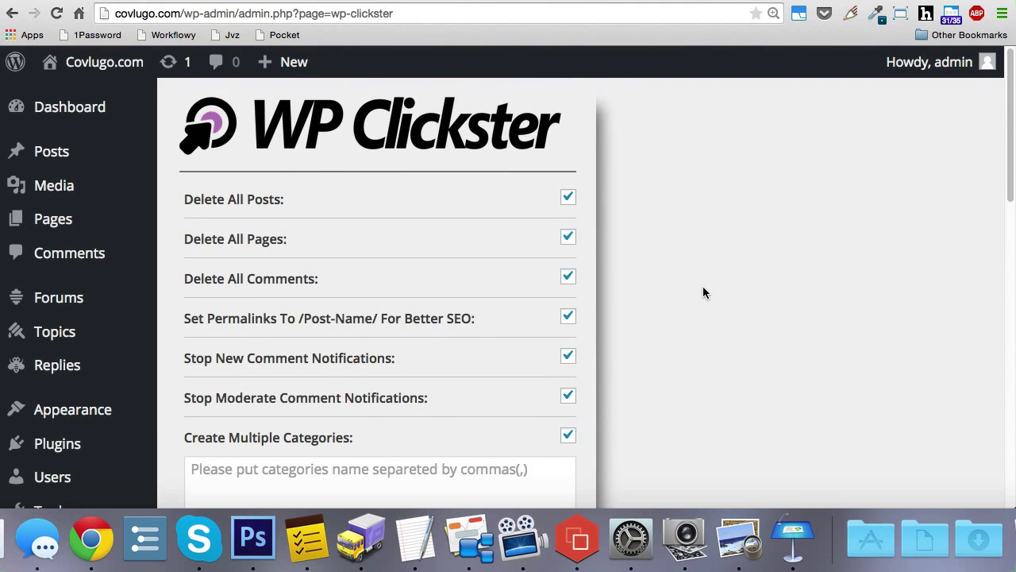